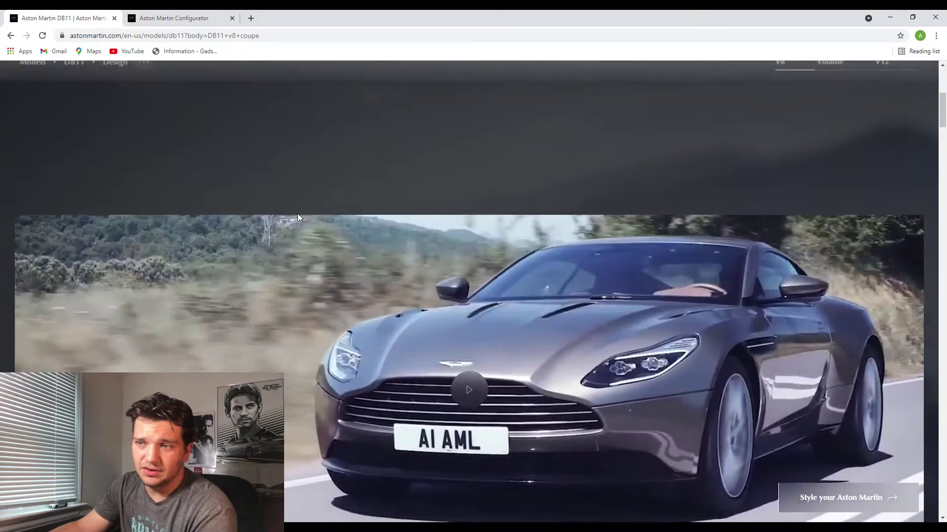
- Compare the DB11 Volante and V12 specs, then switch to the configurator showing the V12 Coupe
{"action": "scroll", "coordinate": [301, 217], "scroll_direction": "up", "scroll_amount": 10}
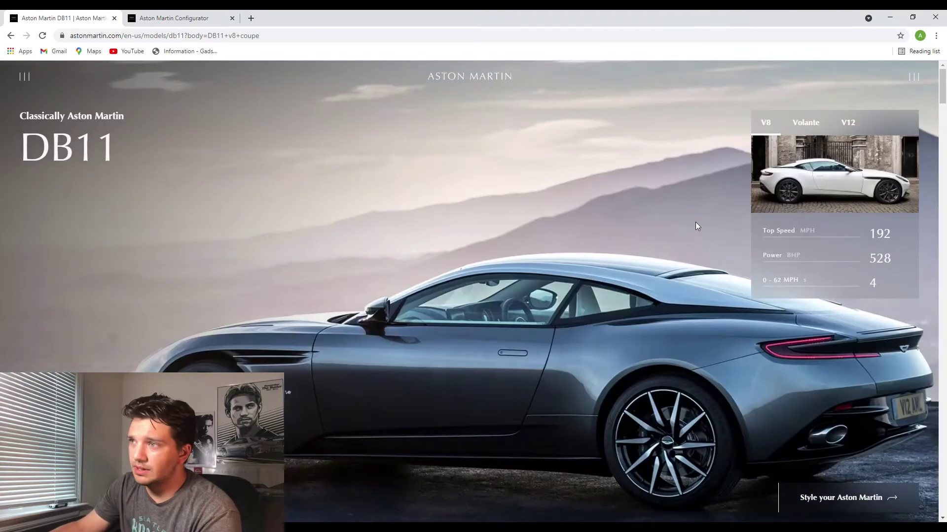
{"action": "left_click", "coordinate": [805, 122]}
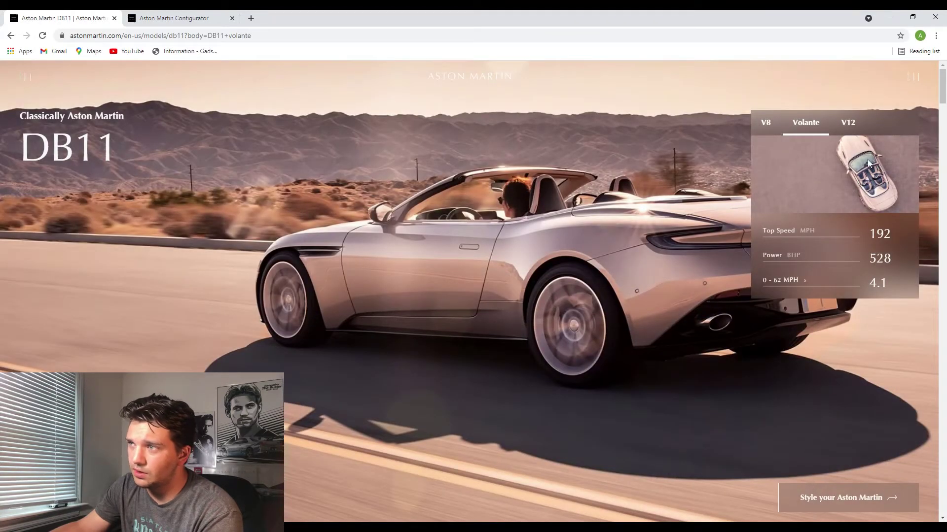
{"action": "left_click", "coordinate": [848, 122]}
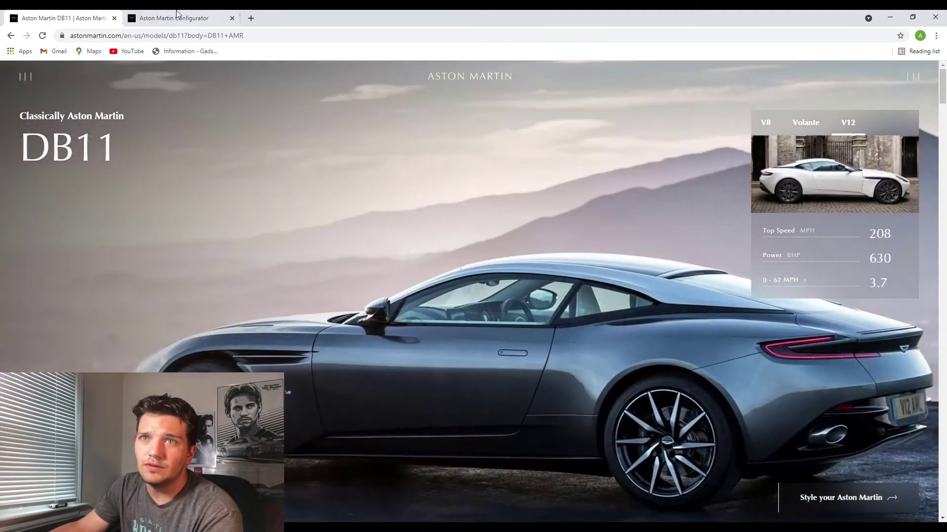
{"action": "left_click", "coordinate": [170, 18]}
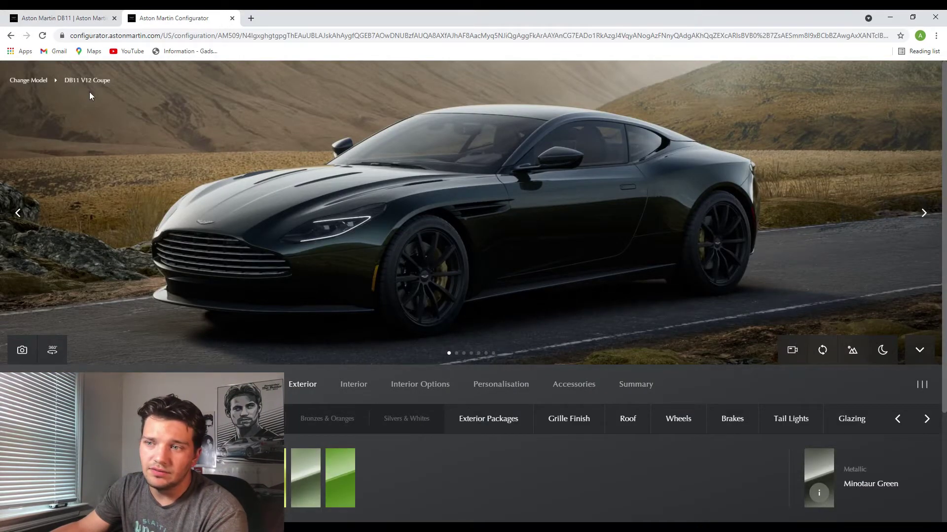
- Rotate the coupe, try Lightning Silver and Xenon Grey paint, then settle on Buckinghamshire Green
{"action": "left_click_drag", "start_coordinate": [259, 253], "coordinate": [220, 319]}
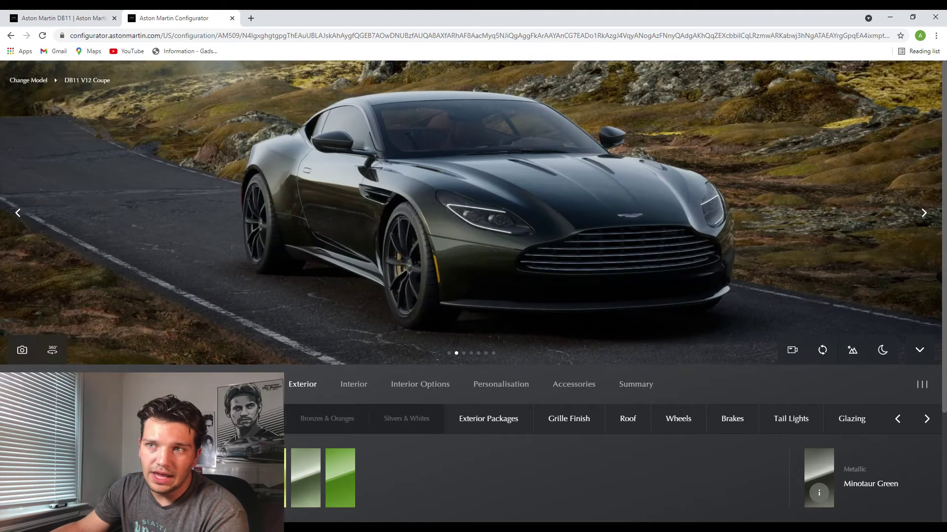
{"action": "scroll", "coordinate": [591, 418], "scroll_direction": "right", "scroll_amount": 5}
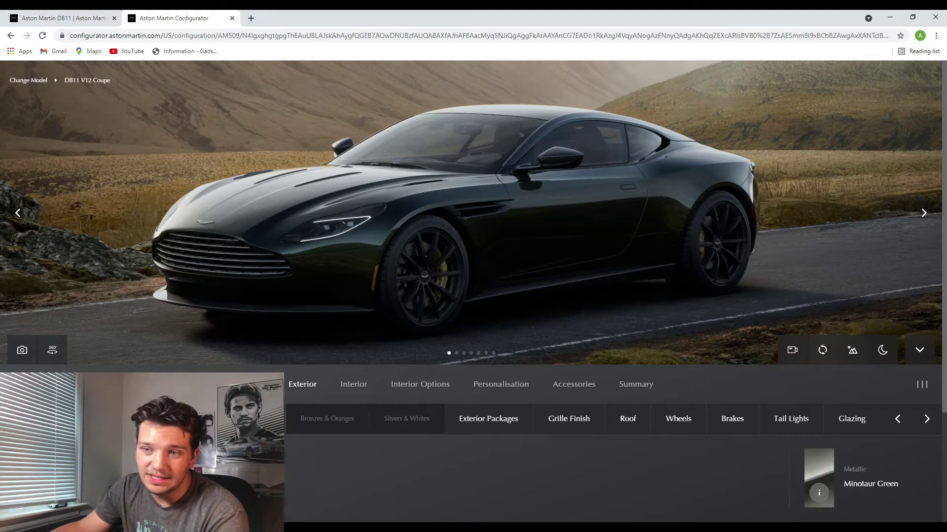
{"action": "left_click", "coordinate": [316, 423]}
{"action": "left_click", "coordinate": [402, 433]}
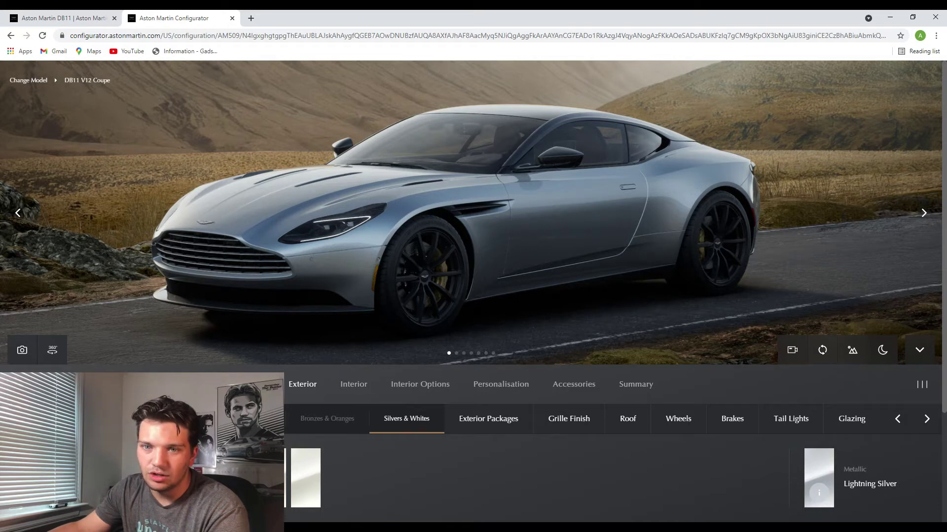
{"action": "left_click", "coordinate": [317, 419]}
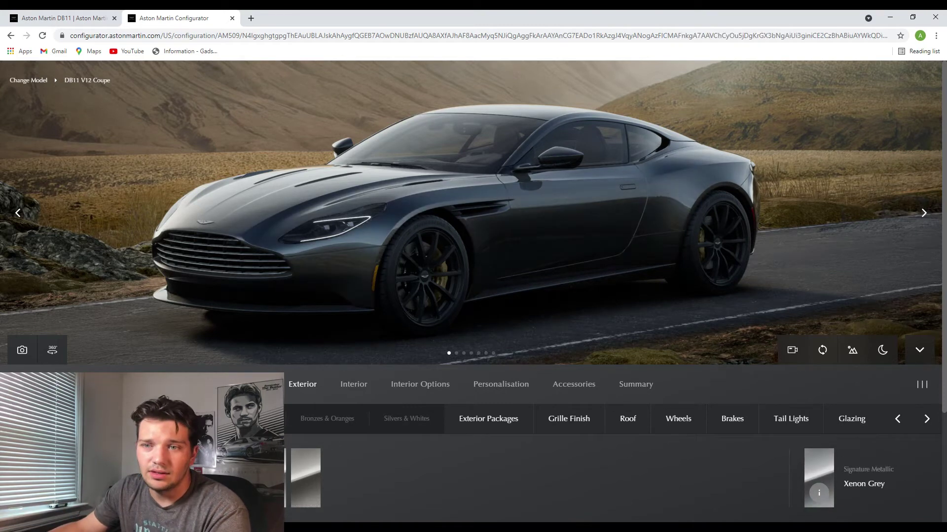
{"action": "left_click", "coordinate": [326, 420]}
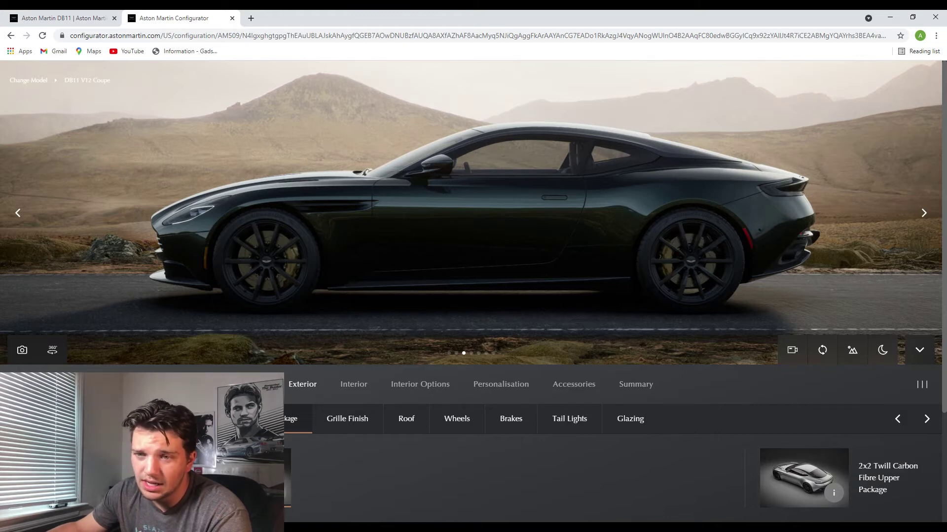
- Choose 2x2 Twill Carbon Fibre for the exterior package, grille finish and roof
{"action": "left_click", "coordinate": [345, 419]}
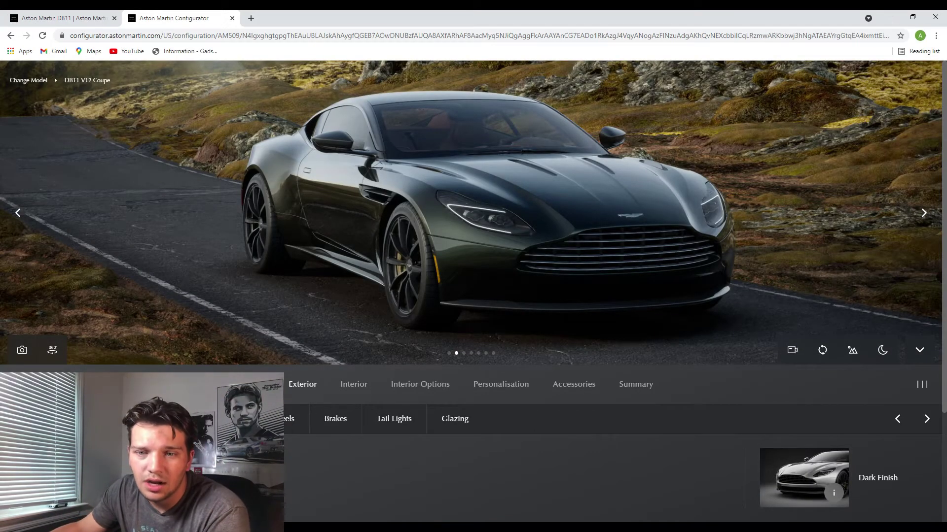
{"action": "scroll", "coordinate": [473, 291], "scroll_direction": "down", "scroll_amount": 2}
{"action": "scroll", "coordinate": [473, 291], "scroll_direction": "up", "scroll_amount": 1}
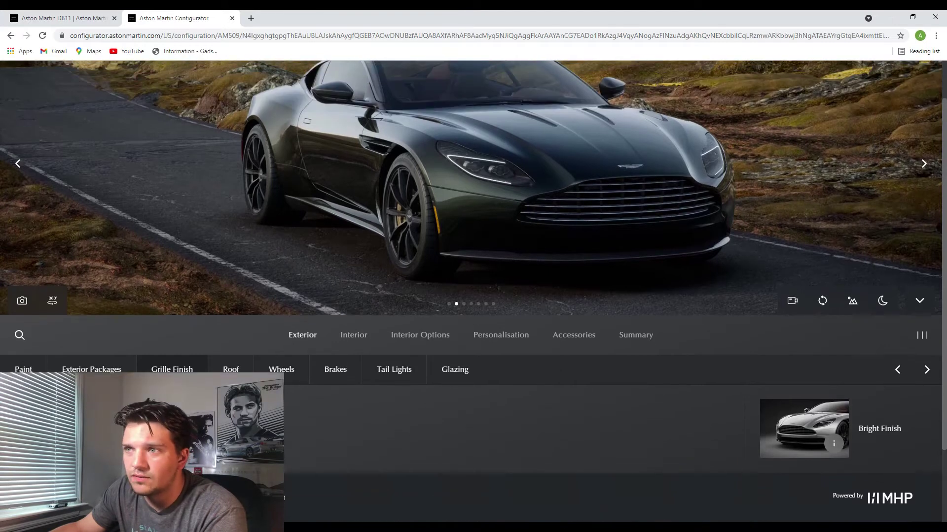
{"action": "scroll", "coordinate": [473, 290], "scroll_direction": "up", "scroll_amount": 1}
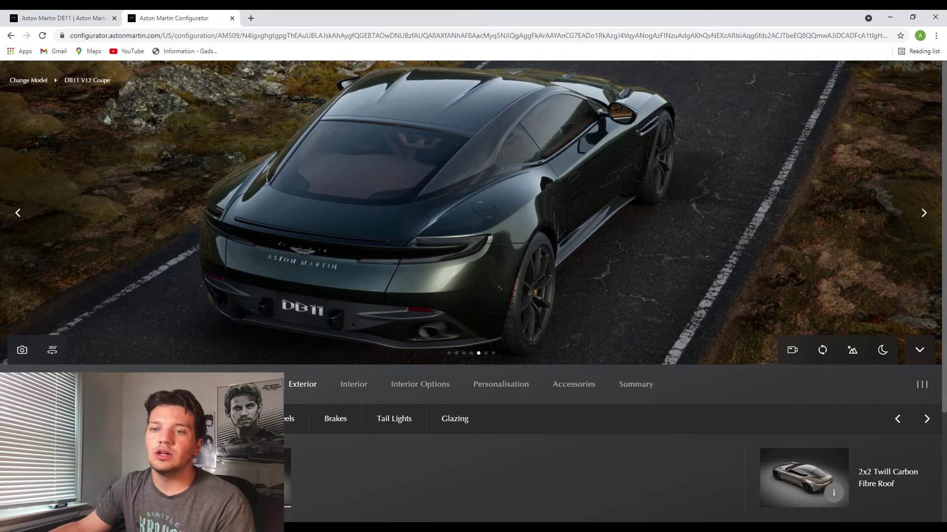
- Fit the 20" Lightweight Forged Wheel in Textured Dark Finish and show the caliper colours
{"action": "left_click", "coordinate": [276, 418]}
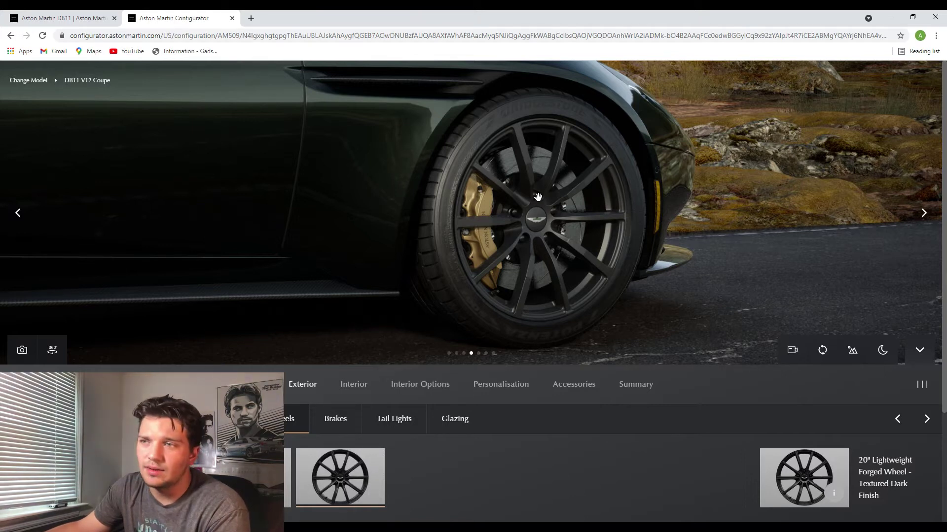
{"action": "left_click", "coordinate": [346, 423]}
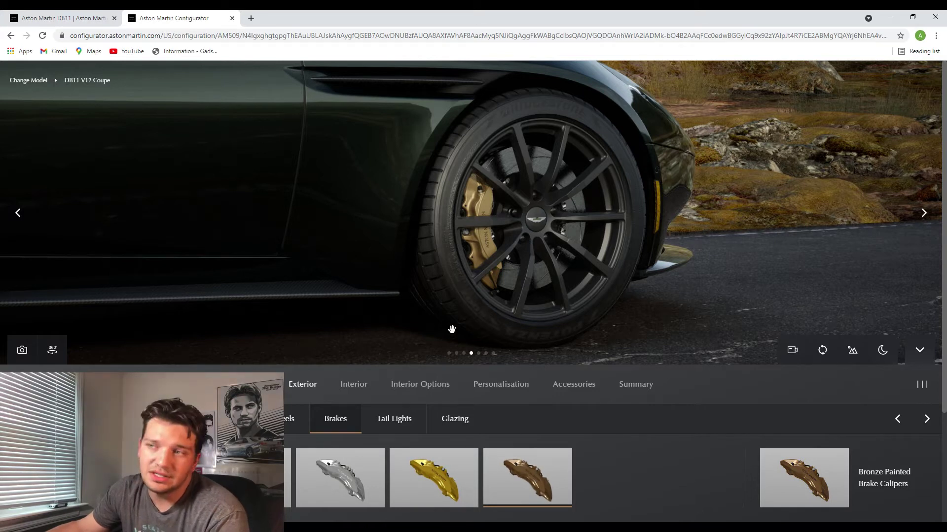
- Try grey and anodised calipers, settle on black, and review the tail lights and glazing
{"action": "left_click", "coordinate": [346, 471]}
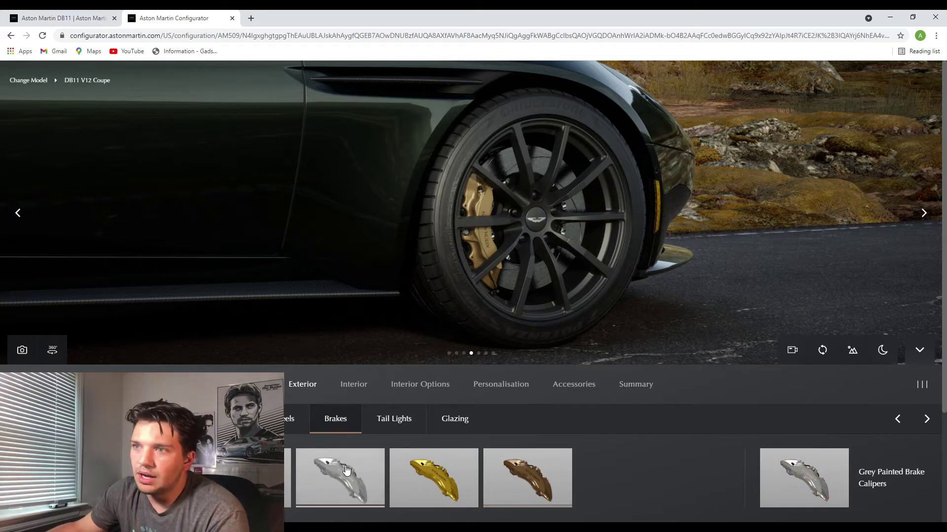
{"action": "left_click", "coordinate": [246, 479]}
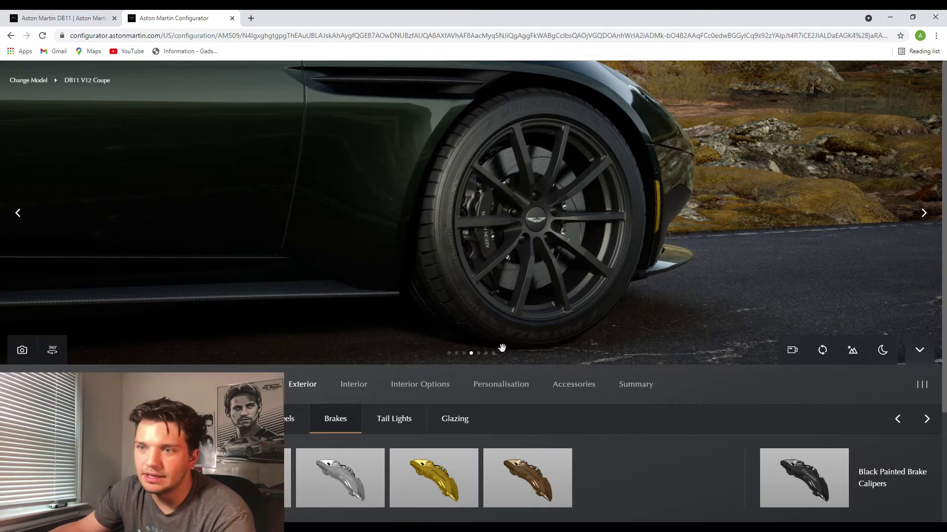
{"action": "left_click", "coordinate": [405, 421]}
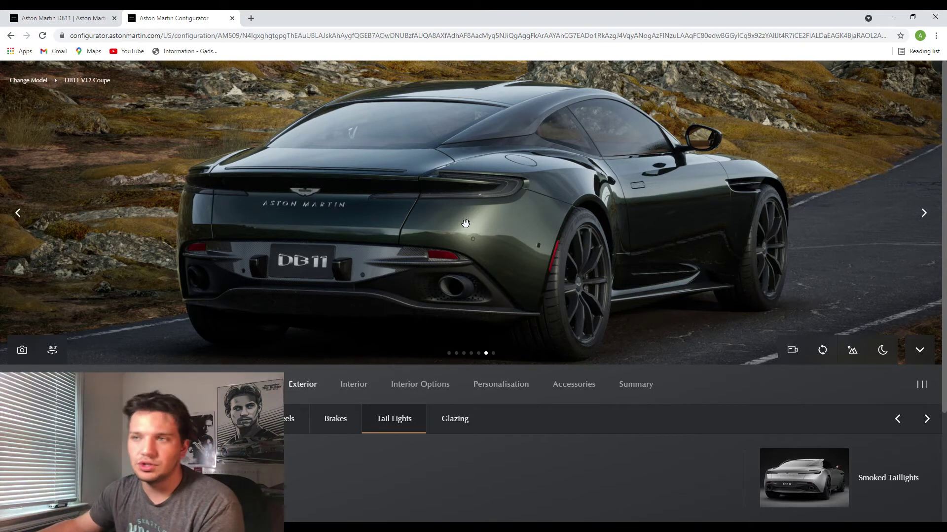
{"action": "left_click", "coordinate": [460, 423]}
{"action": "left_click", "coordinate": [352, 384]}
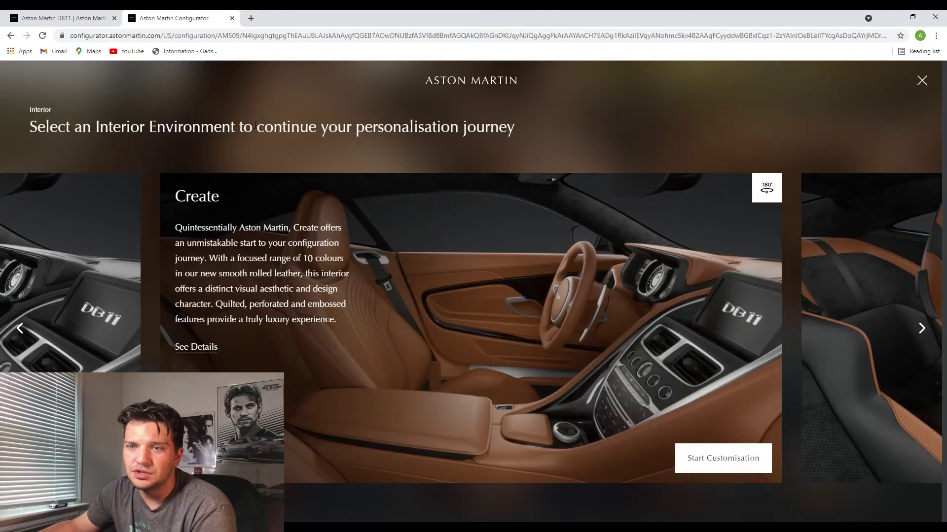
- Start customising the Create interior environment in the Oxford Tan palette
{"action": "left_click", "coordinate": [715, 472]}
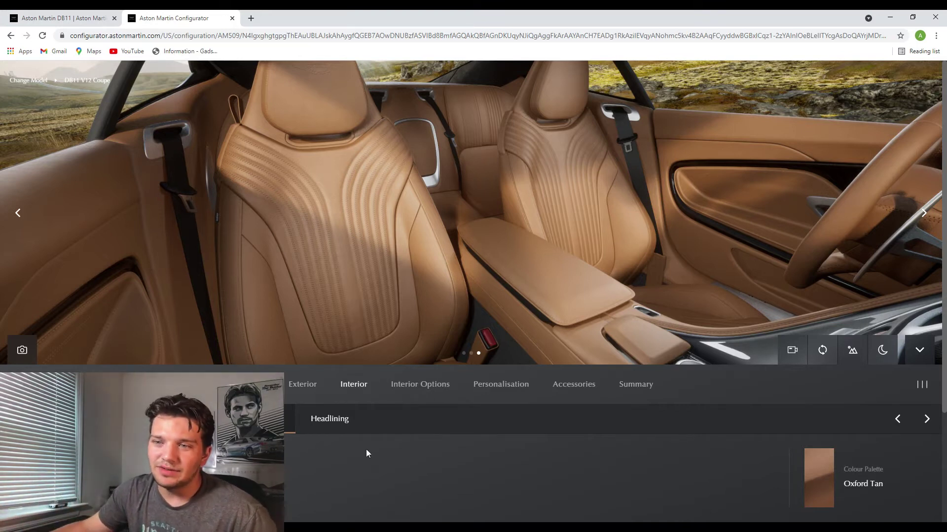
- Set the headlining colour to Oxford Tan and bring up the Interior Options
{"action": "left_click", "coordinate": [310, 417]}
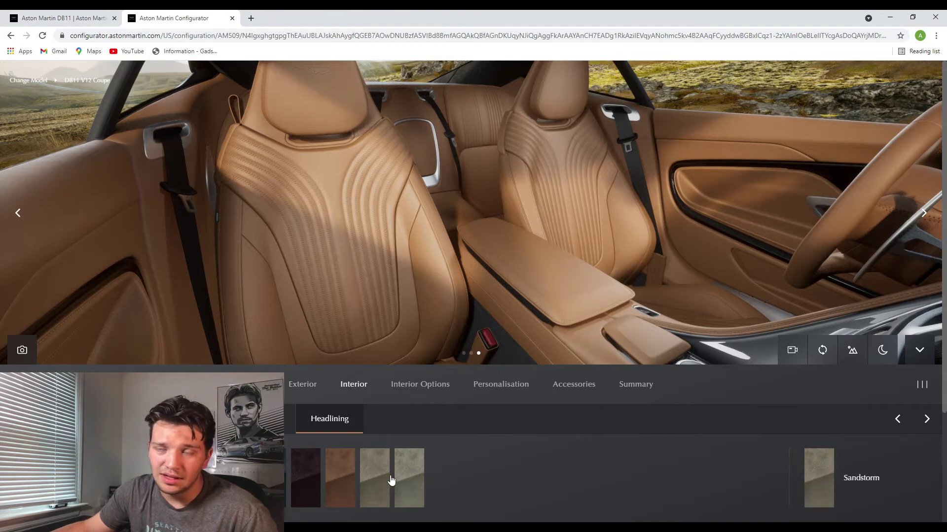
{"action": "left_click", "coordinate": [348, 485]}
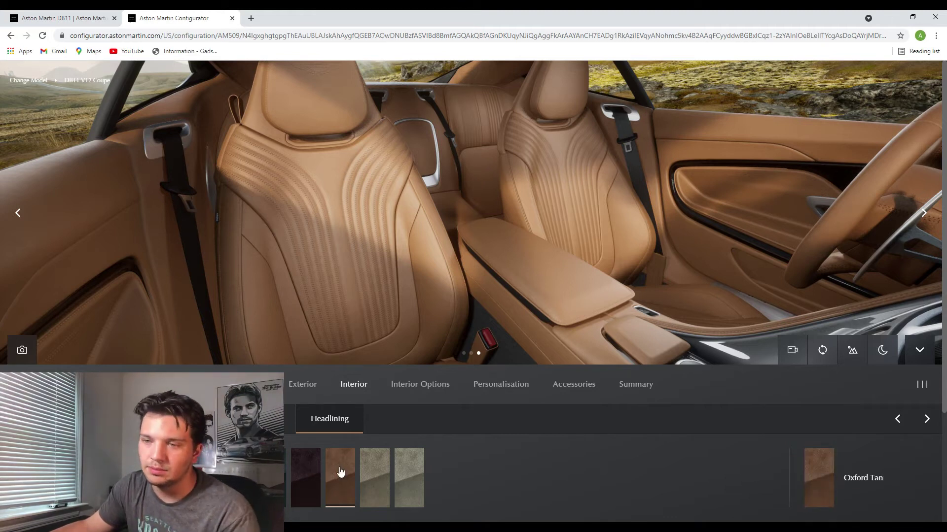
{"action": "left_click", "coordinate": [407, 392]}
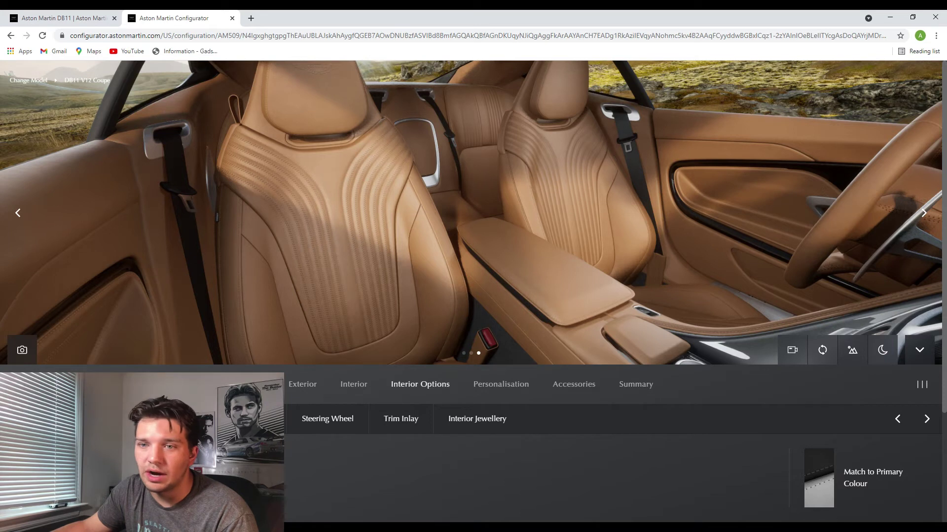
- Keep the black interior jewellery and choose Oxford Tan 720gsm carpets
{"action": "key", "text": "Right"}
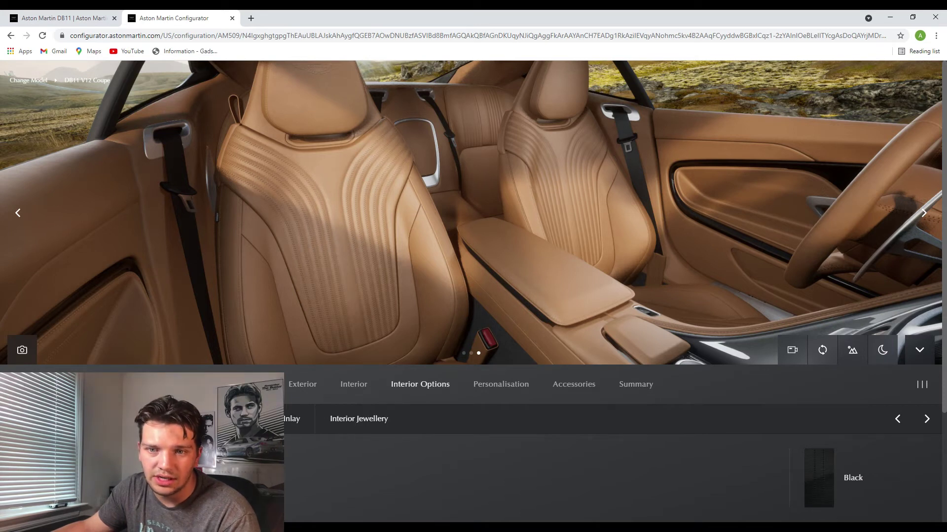
{"action": "key", "text": "Right"}
{"action": "key", "text": "Right"}
{"action": "key", "text": "Right"}
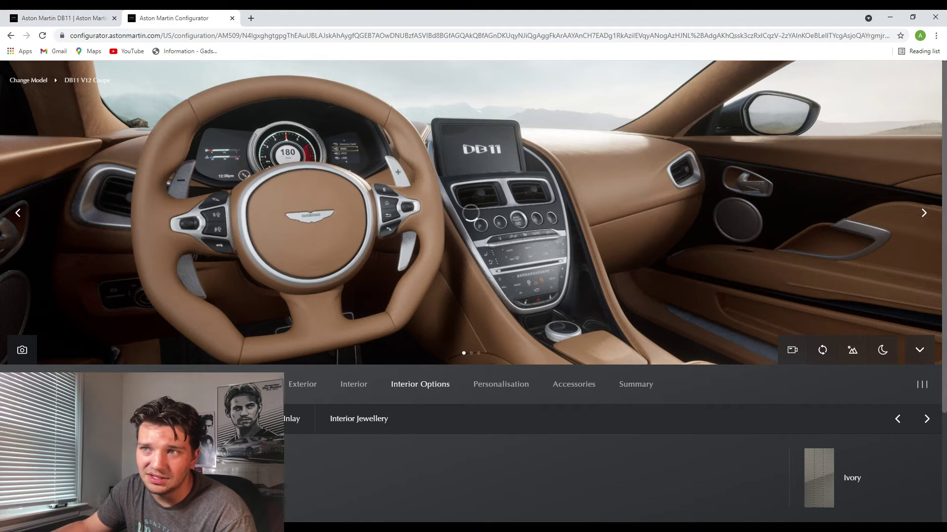
{"action": "key", "text": "Right"}
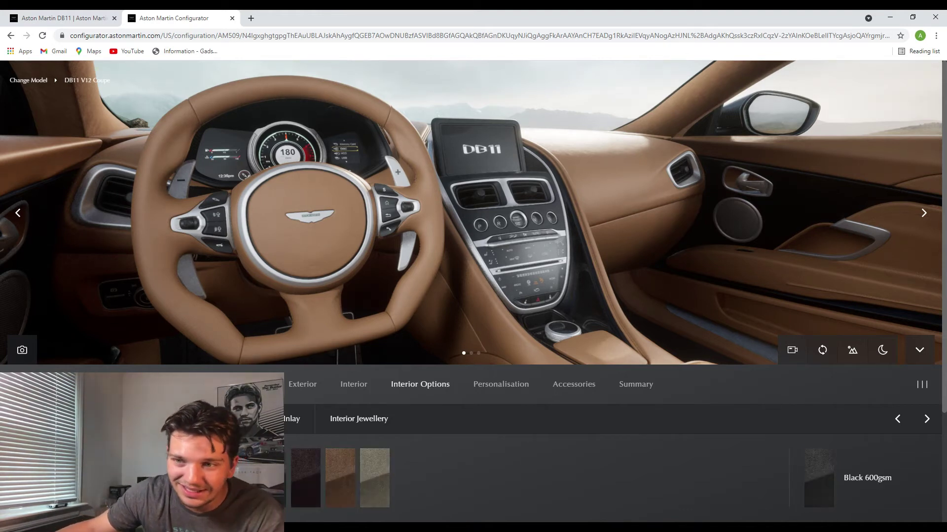
{"action": "left_click", "coordinate": [373, 479]}
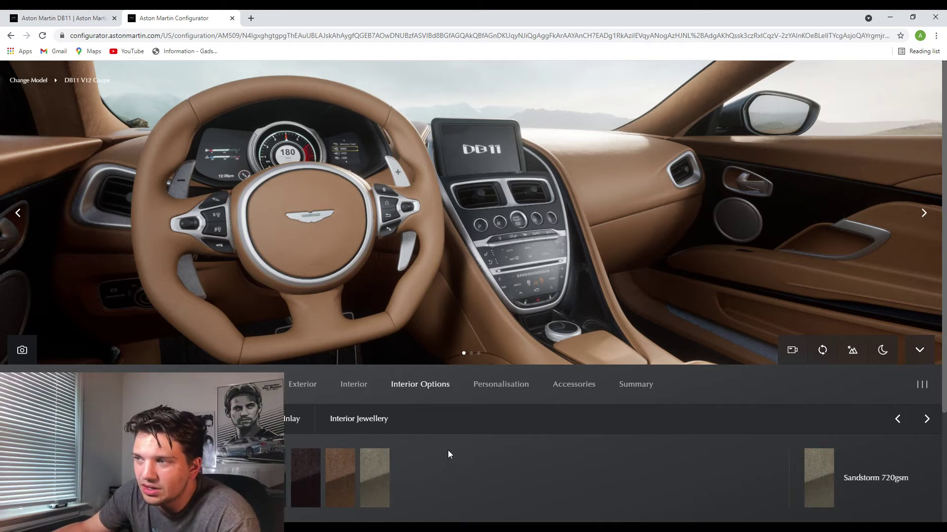
{"action": "left_click", "coordinate": [939, 220]}
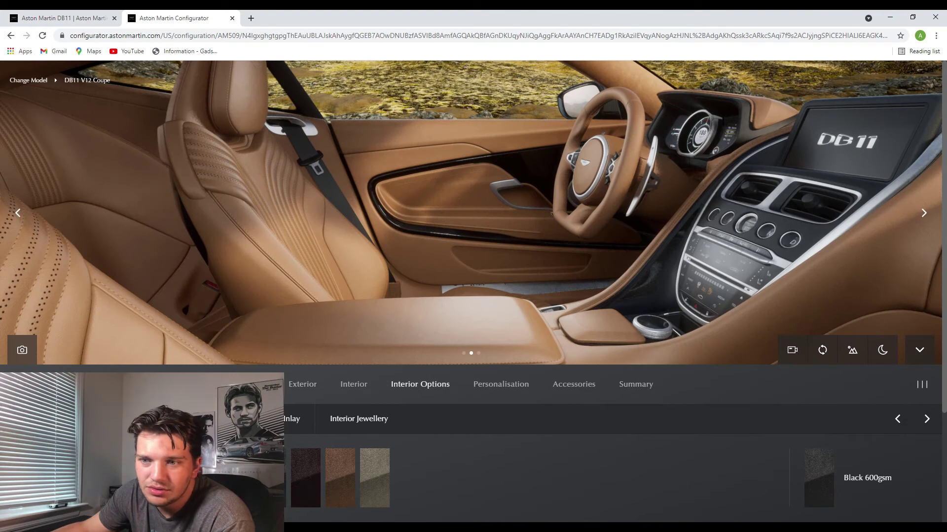
{"action": "left_click", "coordinate": [335, 472]}
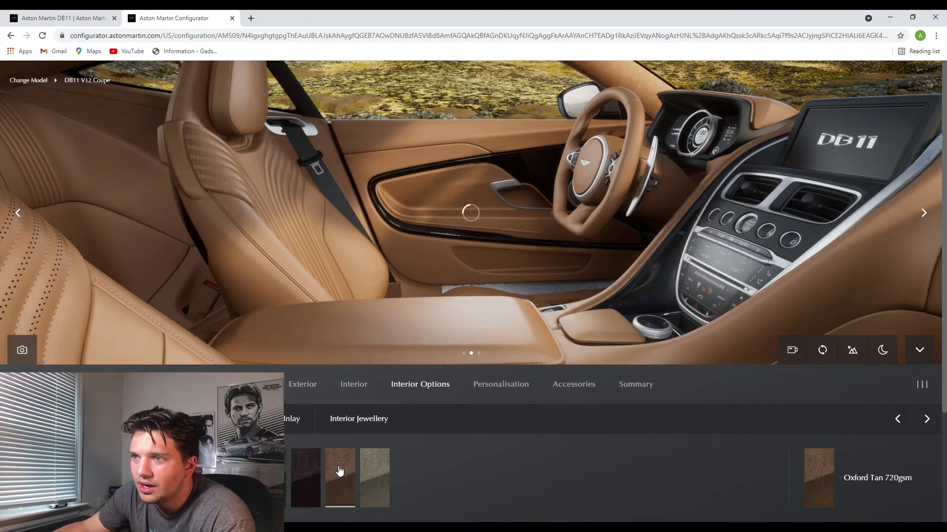
{"action": "left_click", "coordinate": [931, 224]}
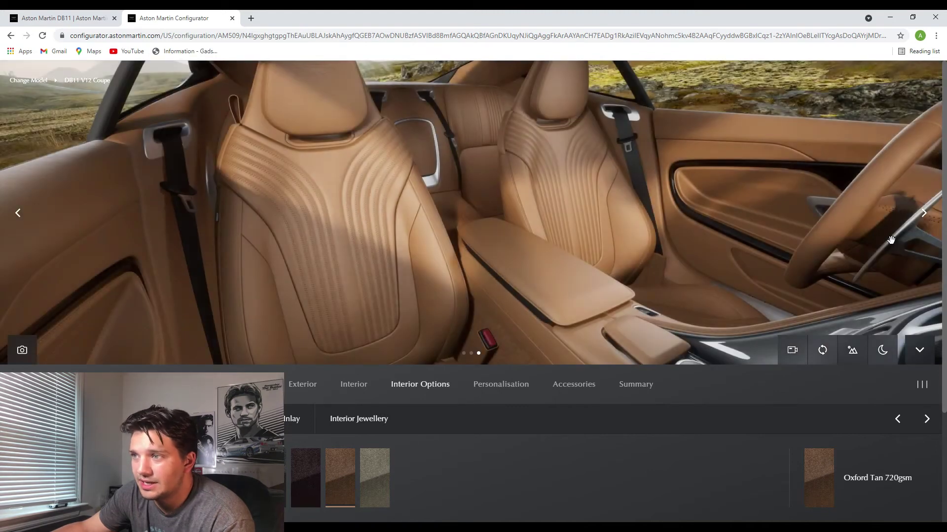
{"action": "left_click", "coordinate": [933, 213]}
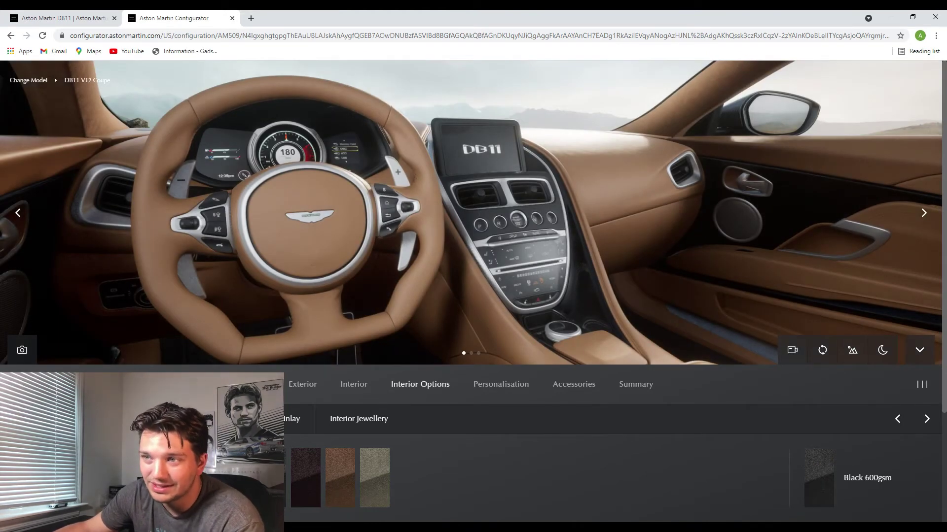
- Try the carbon and Alcantara wheel, then fit the Sports Wheel with Carbon Fibre
{"action": "left_click", "coordinate": [143, 418]}
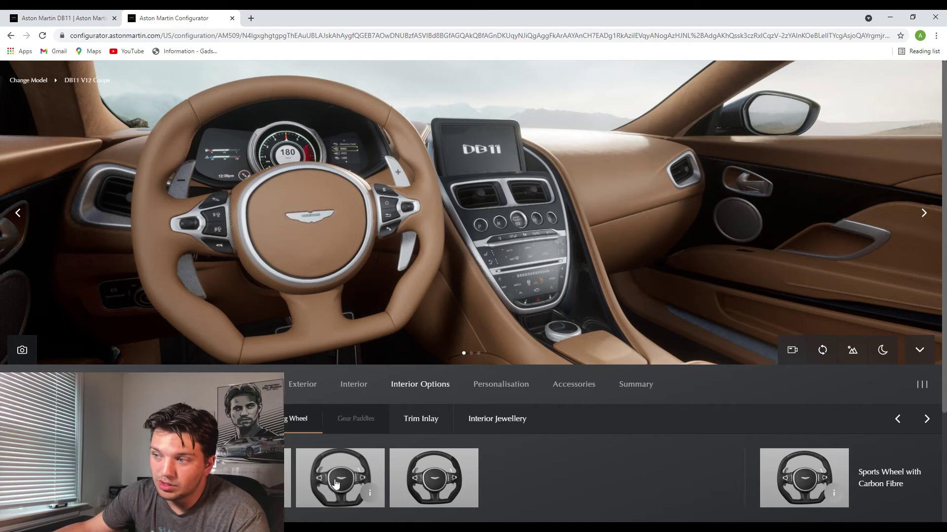
{"action": "left_click", "coordinate": [428, 488]}
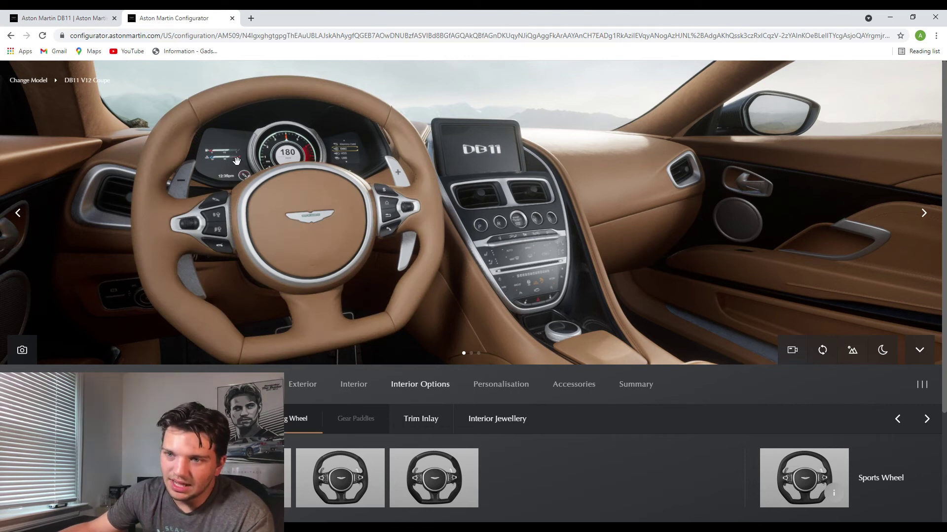
{"action": "left_click", "coordinate": [431, 453]}
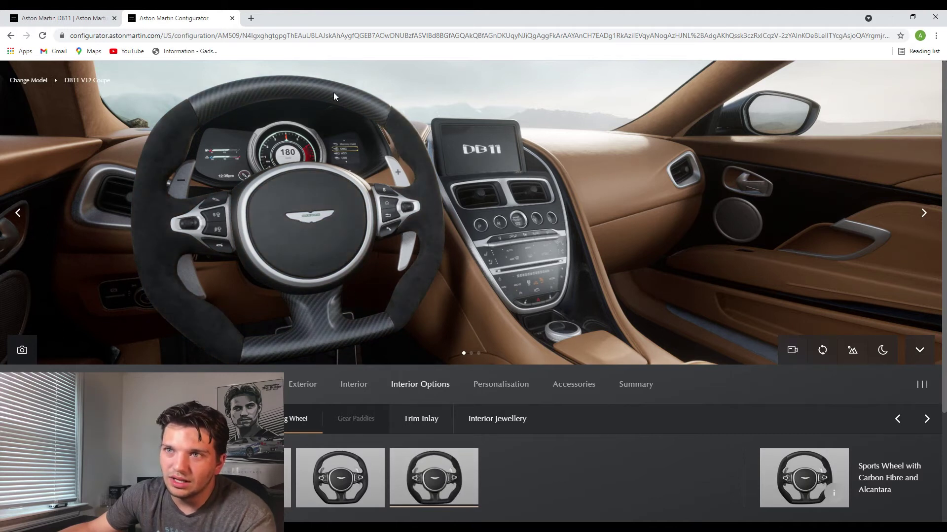
{"action": "left_click", "coordinate": [361, 475]}
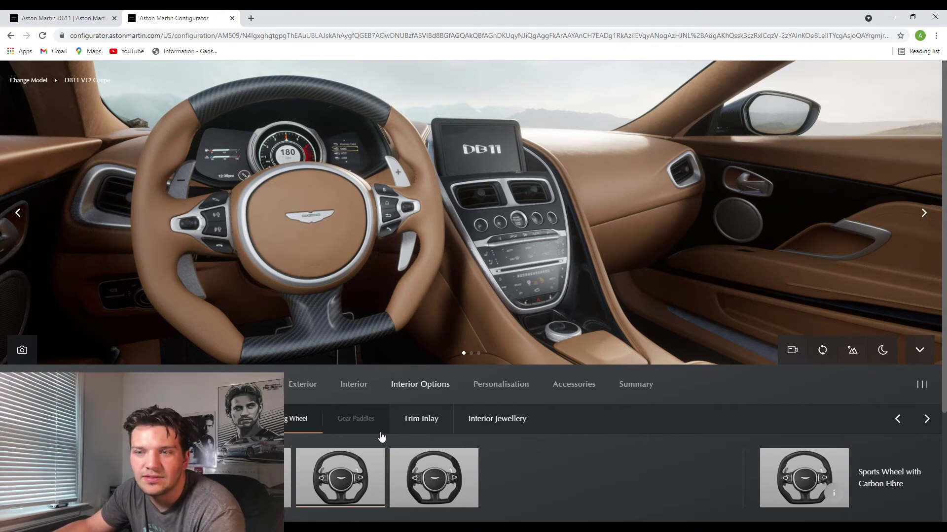
- Apply a Satin Chopped Carbon trim inlay and bring up the Personalisation badging options
{"action": "left_click", "coordinate": [421, 421]}
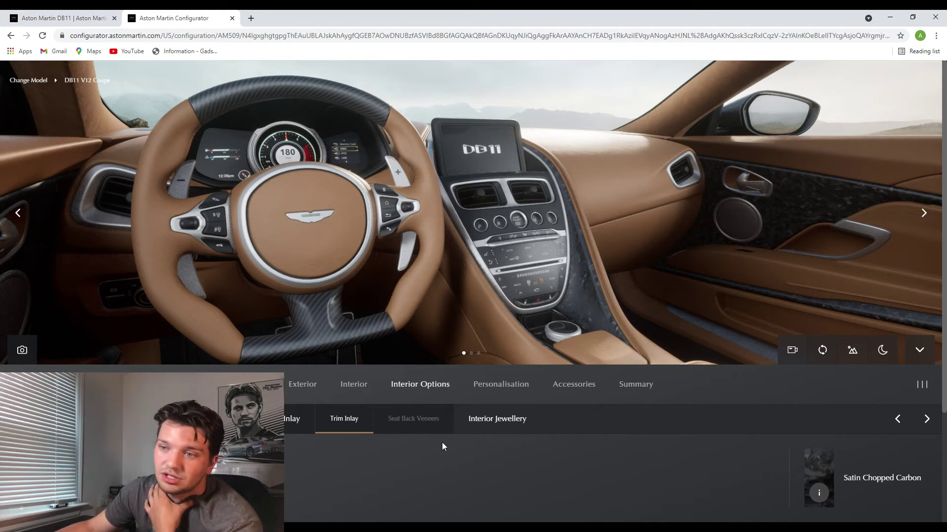
{"action": "left_click", "coordinate": [489, 384]}
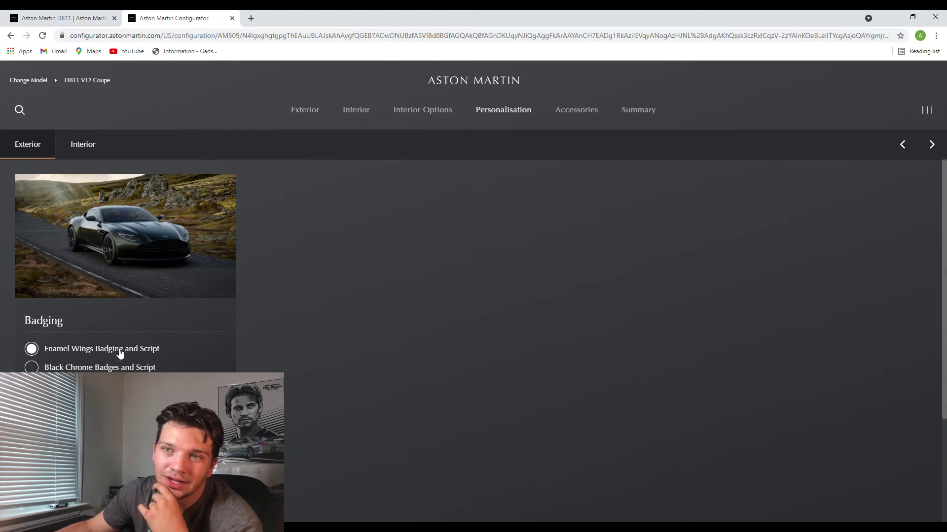
- Switch the badging to Black Chrome Badges and Script and show the luggage accessories
{"action": "left_click", "coordinate": [32, 369]}
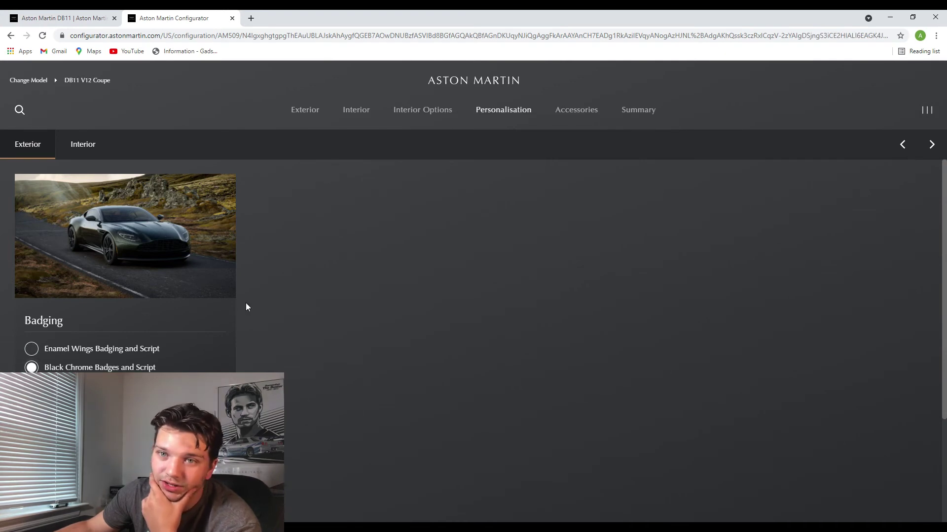
{"action": "scroll", "coordinate": [248, 303], "scroll_direction": "down", "scroll_amount": 3}
{"action": "scroll", "coordinate": [247, 303], "scroll_direction": "up", "scroll_amount": 3}
{"action": "left_click", "coordinate": [571, 115]}
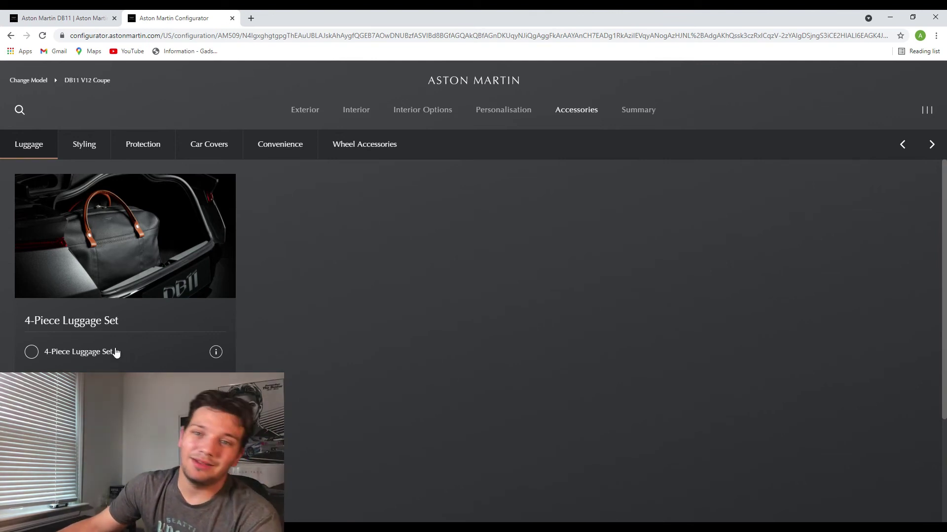
- Add the 4-Piece Luggage Set and bring up the finished DB11 V12 Coupe's Summary page
{"action": "left_click", "coordinate": [47, 353]}
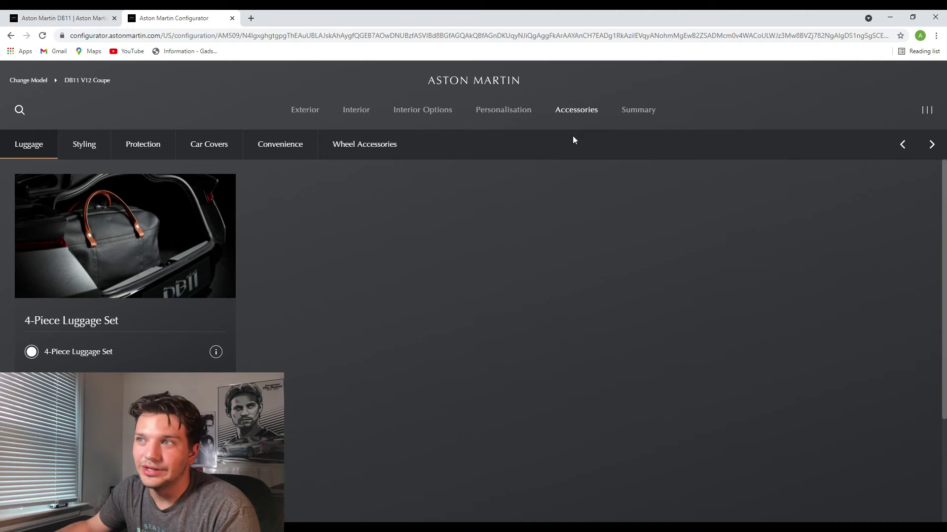
{"action": "left_click", "coordinate": [649, 109]}
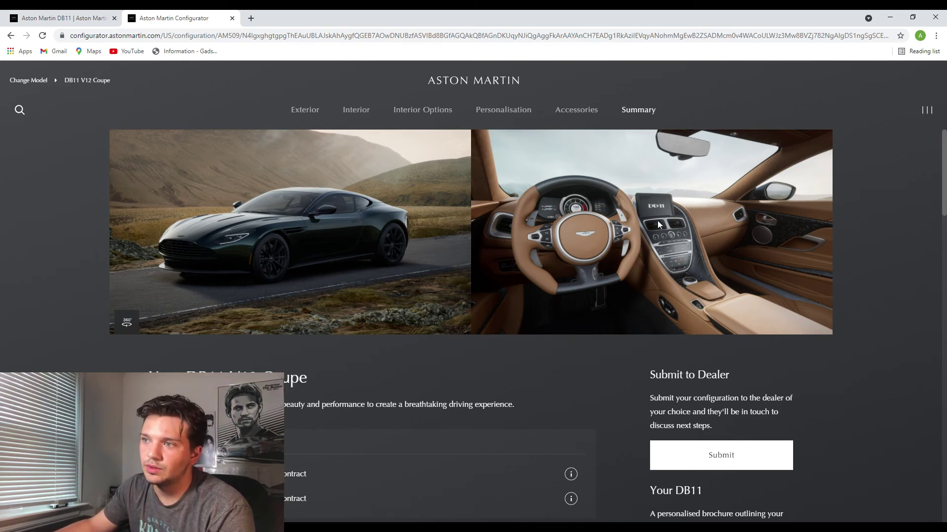
- Scroll through the Summary's Selected Options list to review every chosen option
{"action": "scroll", "coordinate": [616, 354], "scroll_direction": "down", "scroll_amount": 4}
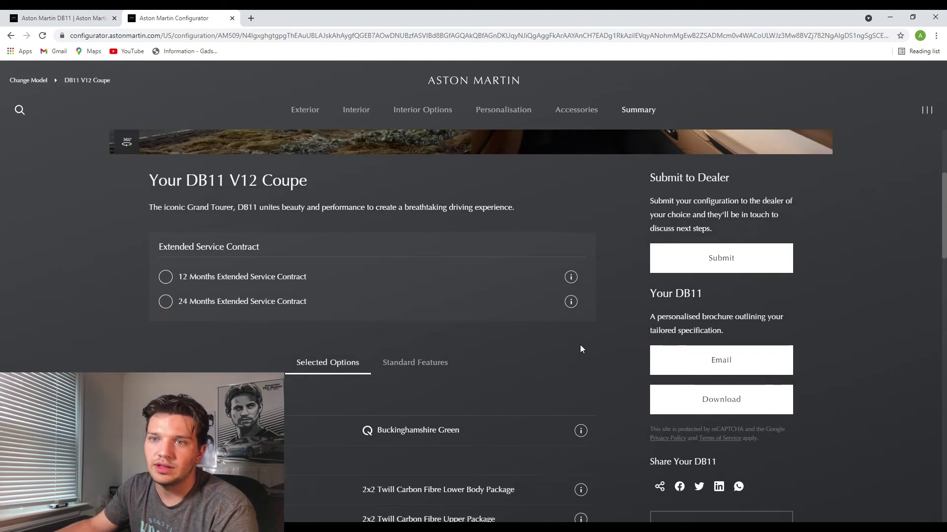
{"action": "scroll", "coordinate": [493, 336], "scroll_direction": "up", "scroll_amount": 1}
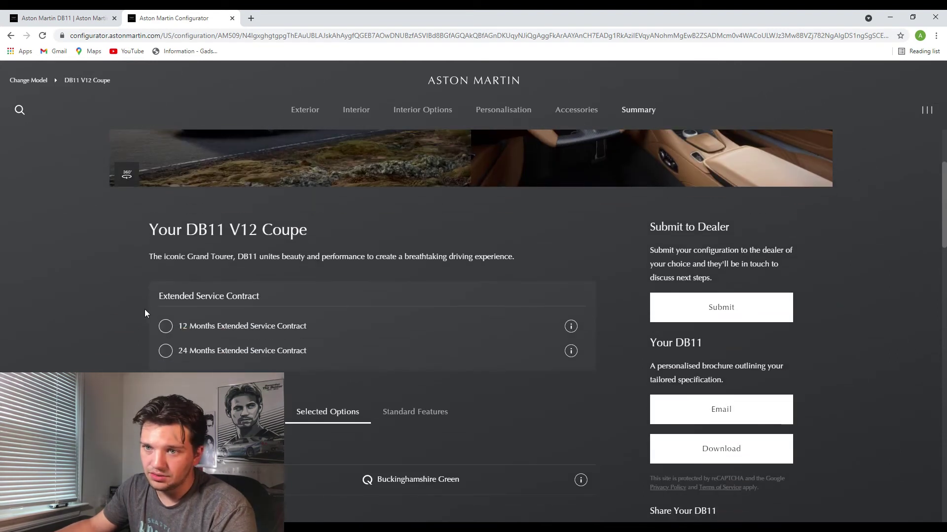
{"action": "scroll", "coordinate": [197, 355], "scroll_direction": "down", "scroll_amount": 2}
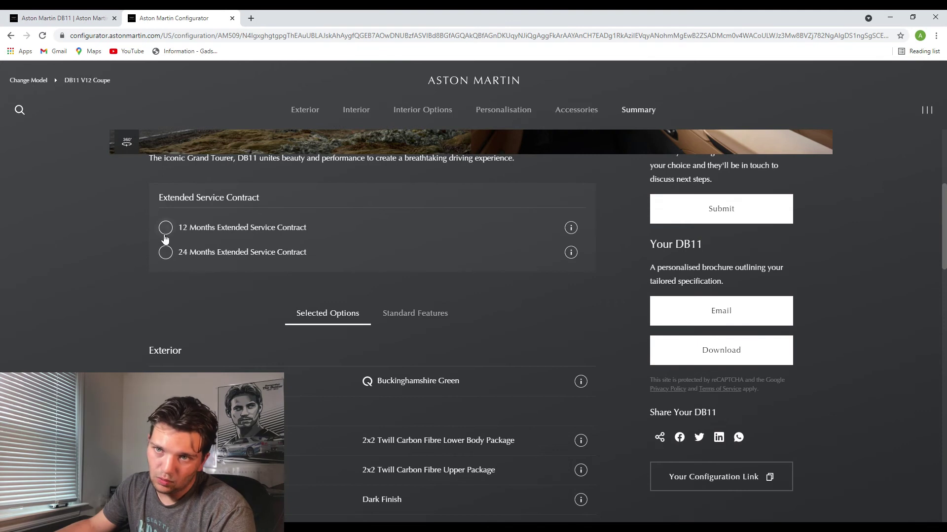
{"action": "scroll", "coordinate": [271, 332], "scroll_direction": "down", "scroll_amount": 2}
{"action": "scroll", "coordinate": [268, 333], "scroll_direction": "down", "scroll_amount": 2}
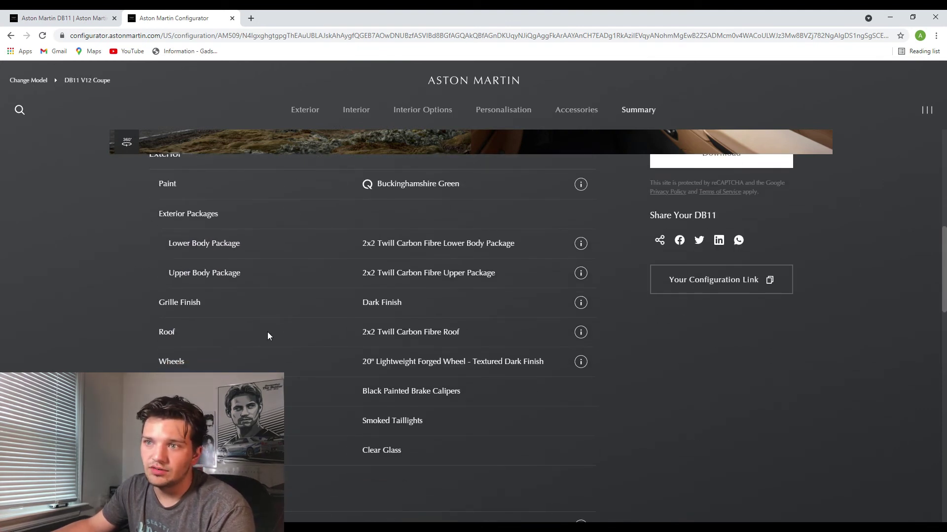
{"action": "scroll", "coordinate": [190, 238], "scroll_direction": "up", "scroll_amount": 2}
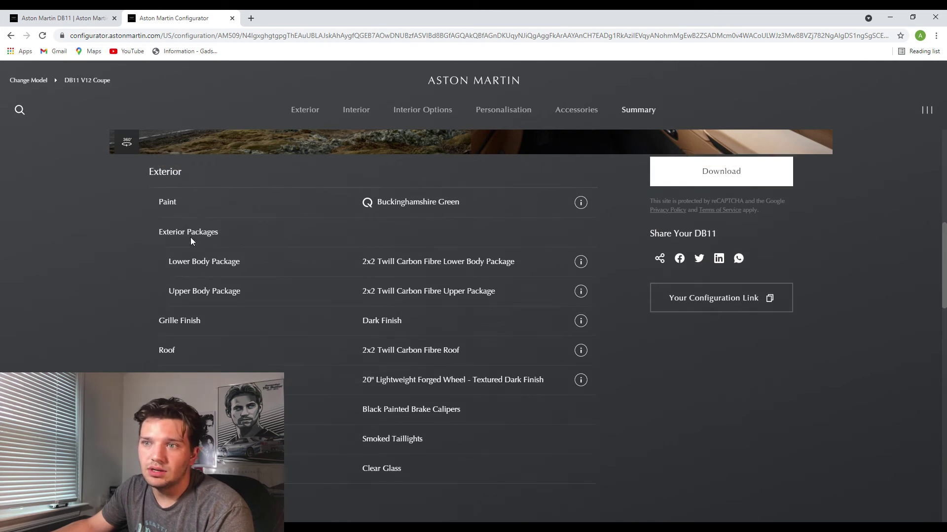
{"action": "scroll", "coordinate": [188, 237], "scroll_direction": "down", "scroll_amount": 2}
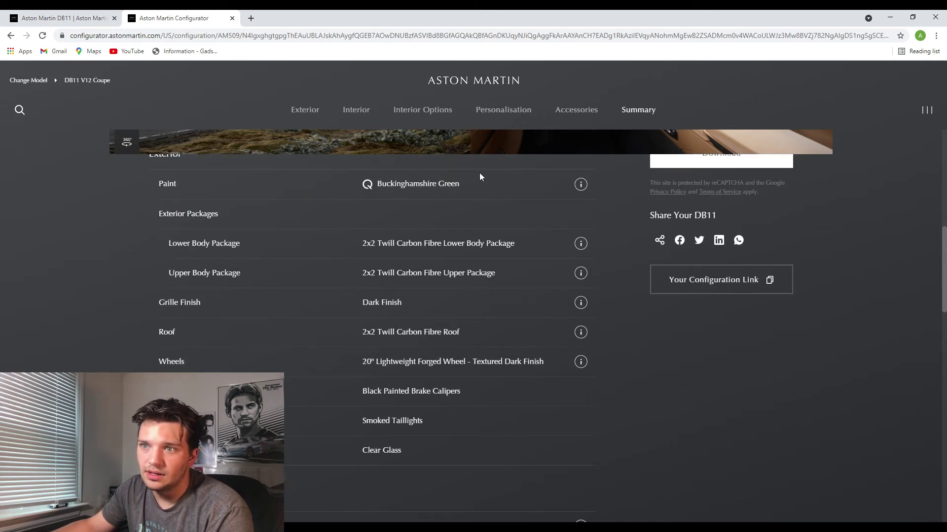
{"action": "scroll", "coordinate": [440, 302], "scroll_direction": "down", "scroll_amount": 2}
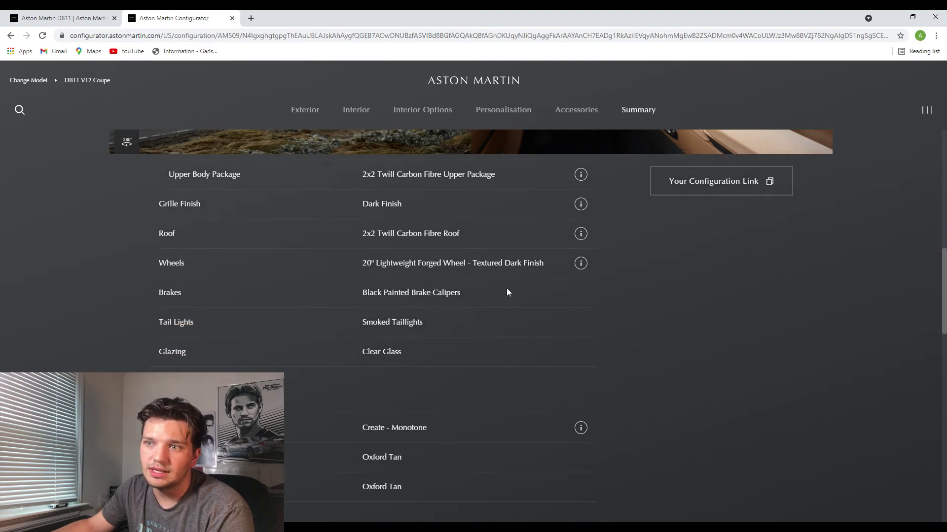
{"action": "scroll", "coordinate": [452, 314], "scroll_direction": "down", "scroll_amount": 2}
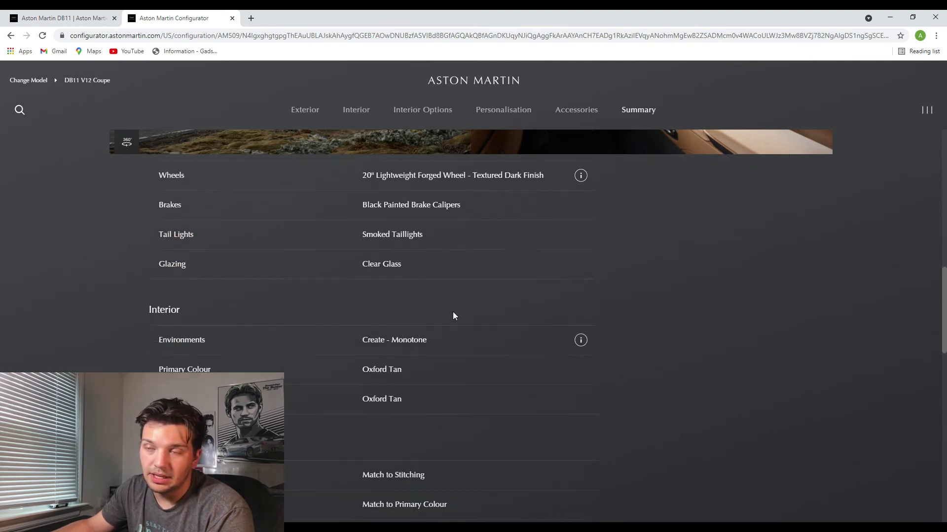
{"action": "scroll", "coordinate": [457, 313], "scroll_direction": "down", "scroll_amount": 2}
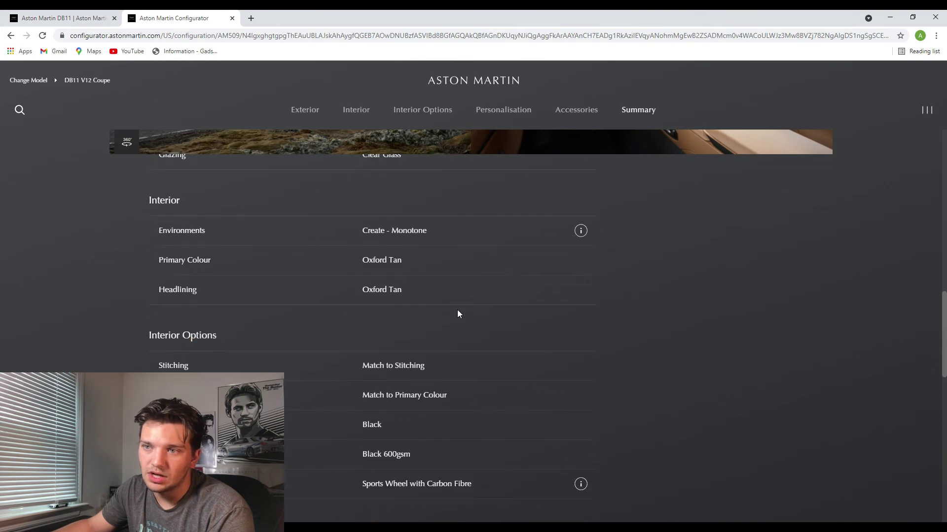
{"action": "scroll", "coordinate": [450, 365], "scroll_direction": "down", "scroll_amount": 10}
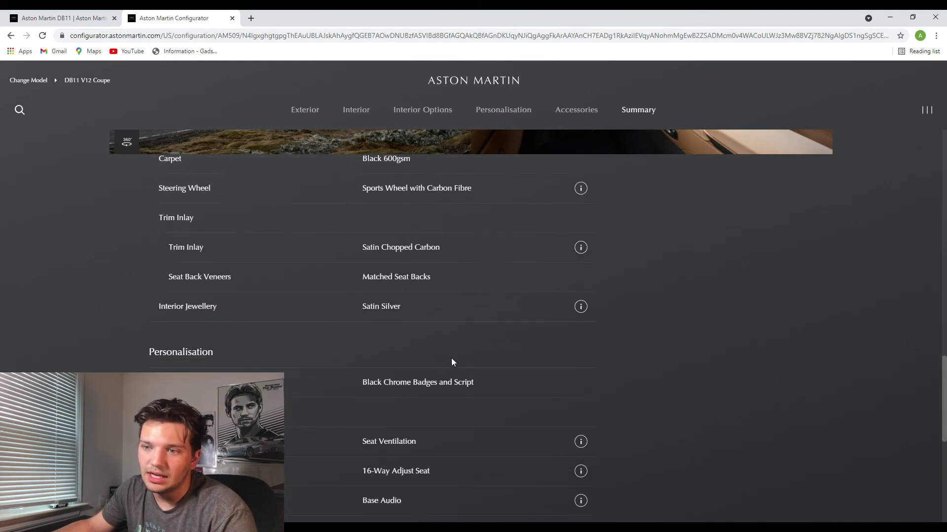
{"action": "scroll", "coordinate": [451, 362], "scroll_direction": "down", "scroll_amount": 2}
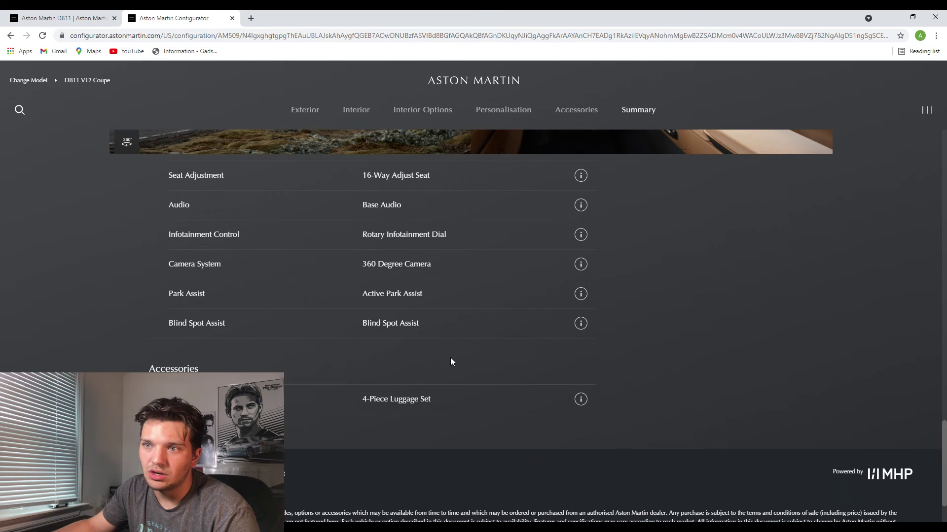
{"action": "scroll", "coordinate": [450, 362], "scroll_direction": "up", "scroll_amount": 2}
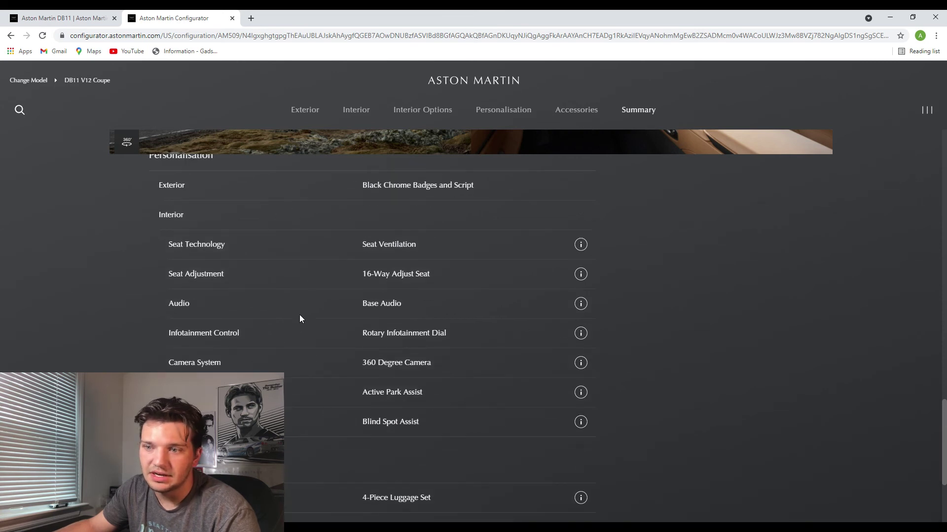
{"action": "scroll", "coordinate": [301, 315], "scroll_direction": "down", "scroll_amount": 3}
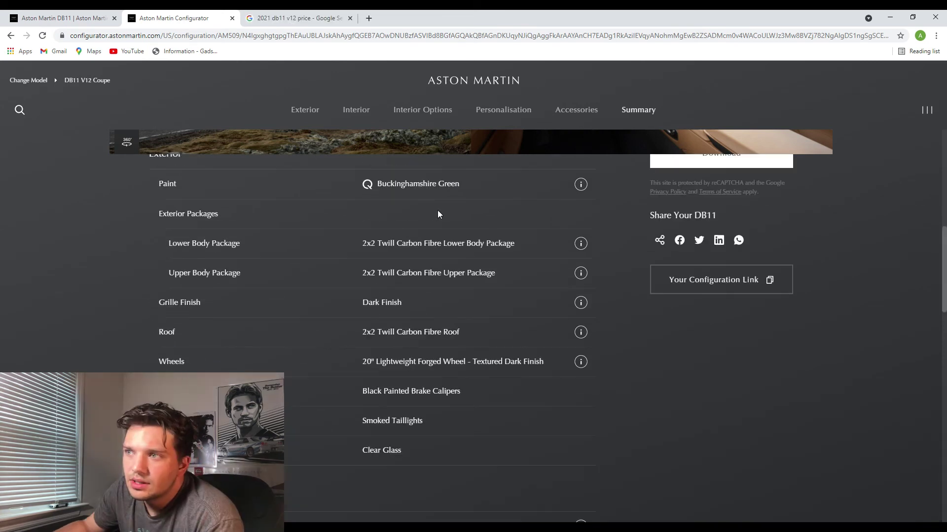
{"action": "scroll", "coordinate": [437, 210], "scroll_direction": "down", "scroll_amount": 12}
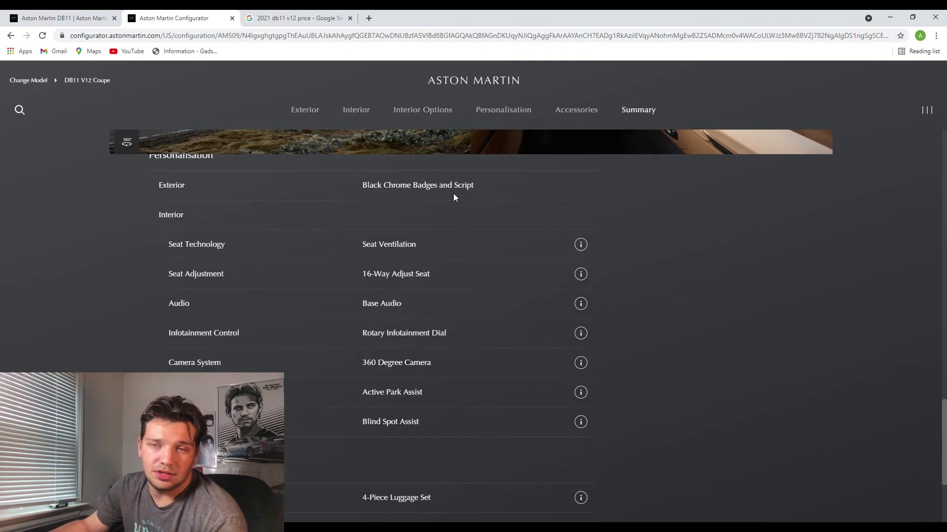
{"action": "scroll", "coordinate": [452, 197], "scroll_direction": "down", "scroll_amount": 3}
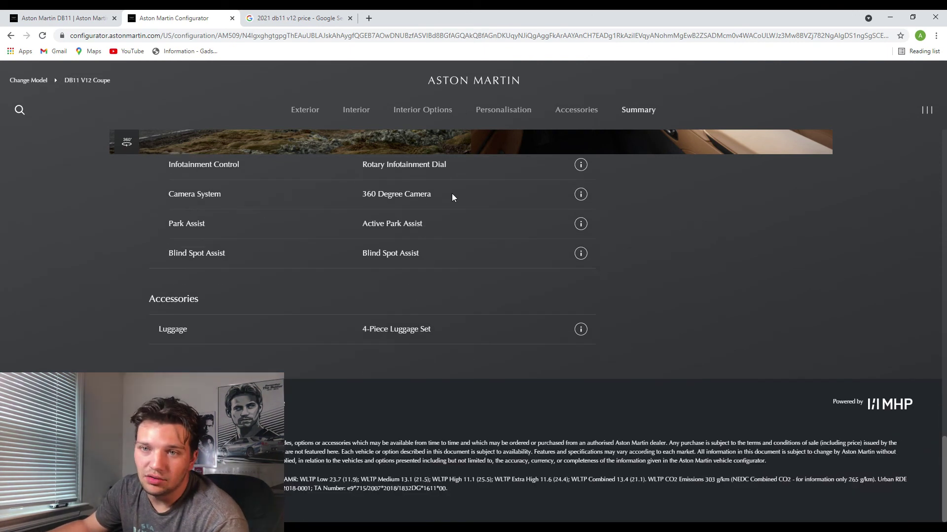
- Switch to the Google search results for '2021 db11 v12 price'
{"action": "scroll", "coordinate": [447, 197], "scroll_direction": "up", "scroll_amount": 9}
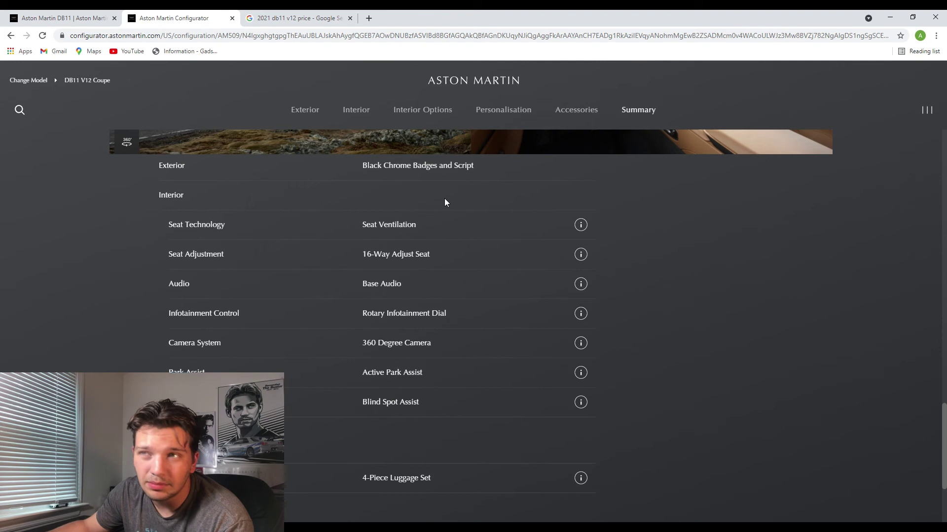
{"action": "scroll", "coordinate": [441, 205], "scroll_direction": "up", "scroll_amount": 5}
{"action": "left_click", "coordinate": [312, 22]}
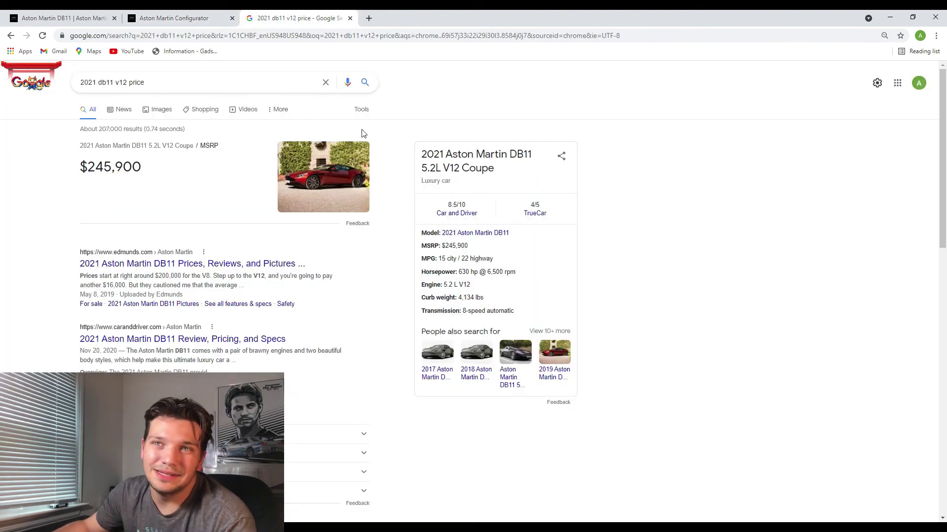
- Highlight the $245,900 MSRP on Google, then return to the configurator summary
{"action": "left_click_drag", "start_coordinate": [92, 166], "coordinate": [165, 173]}
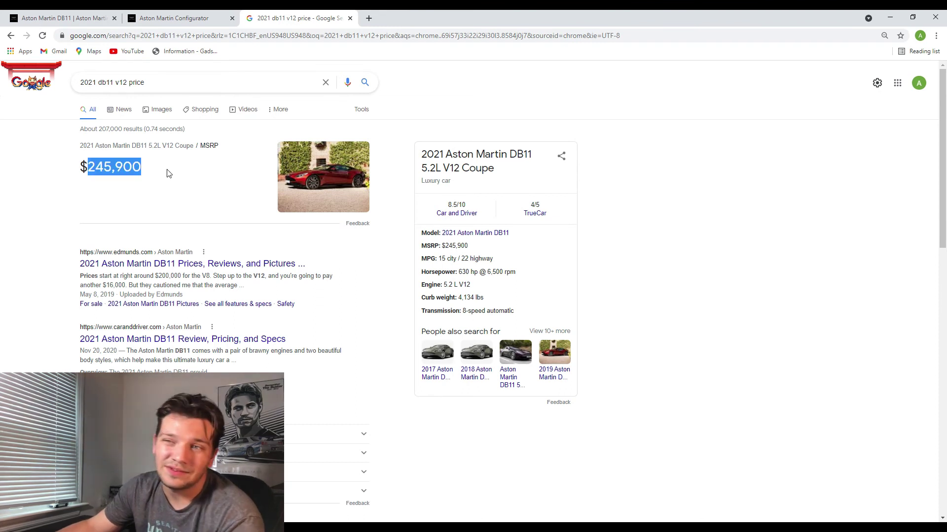
{"action": "left_click", "coordinate": [184, 18]}
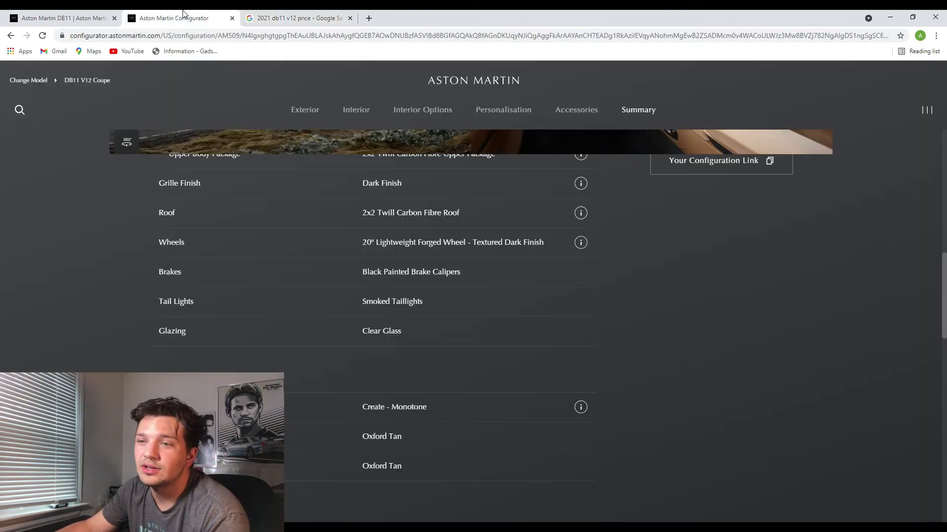
{"action": "scroll", "coordinate": [525, 349], "scroll_direction": "up", "scroll_amount": 10}
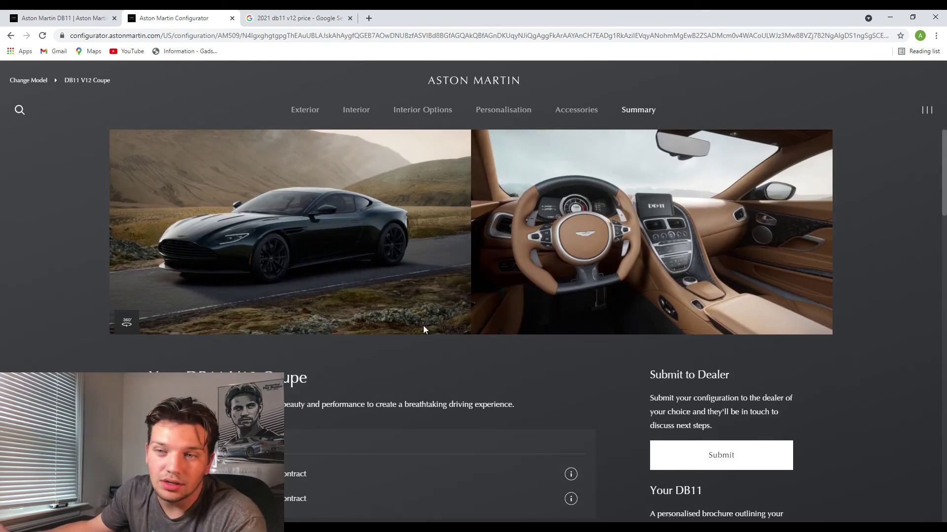
{"action": "scroll", "coordinate": [417, 330], "scroll_direction": "down", "scroll_amount": 6}
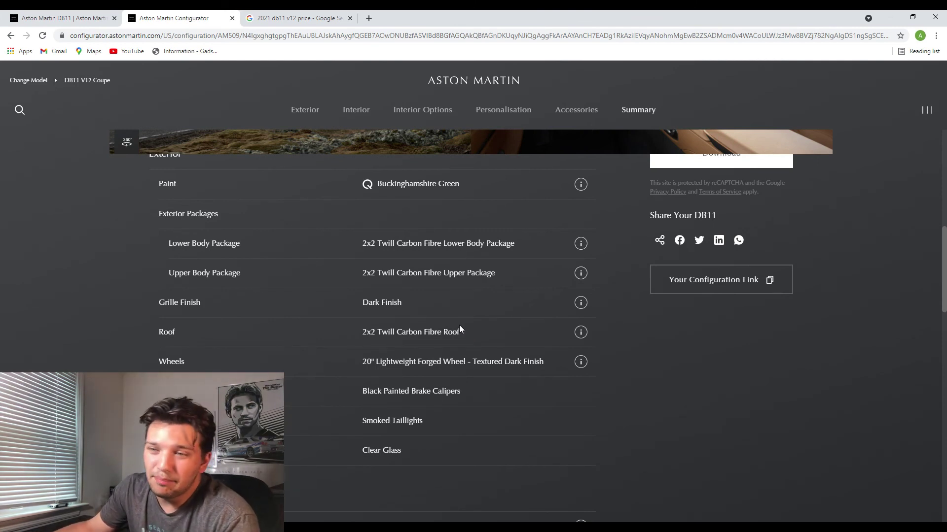
{"action": "scroll", "coordinate": [459, 327], "scroll_direction": "up", "scroll_amount": 7}
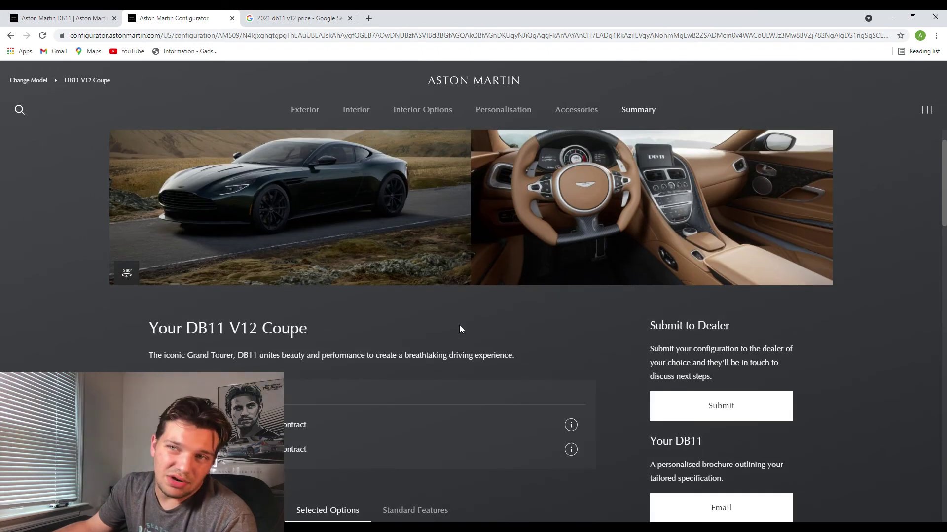
{"action": "scroll", "coordinate": [459, 327], "scroll_direction": "up", "scroll_amount": 1}
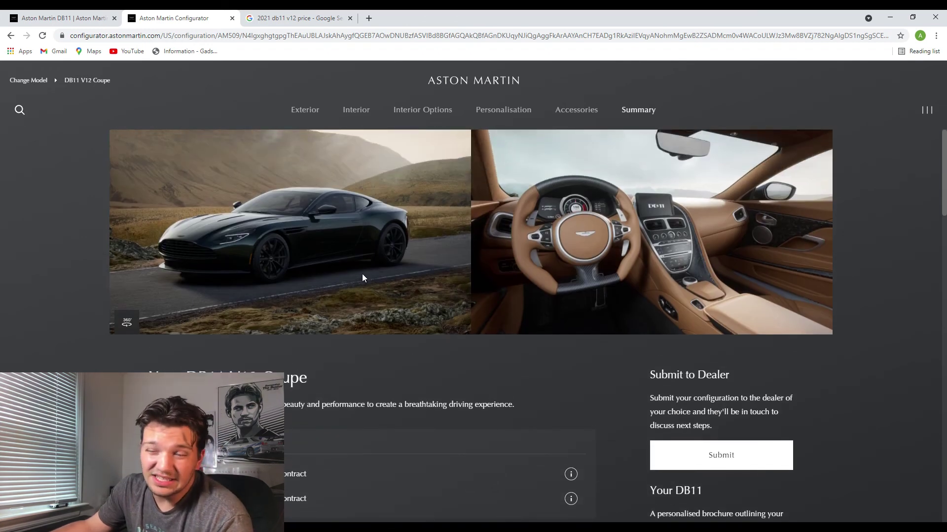